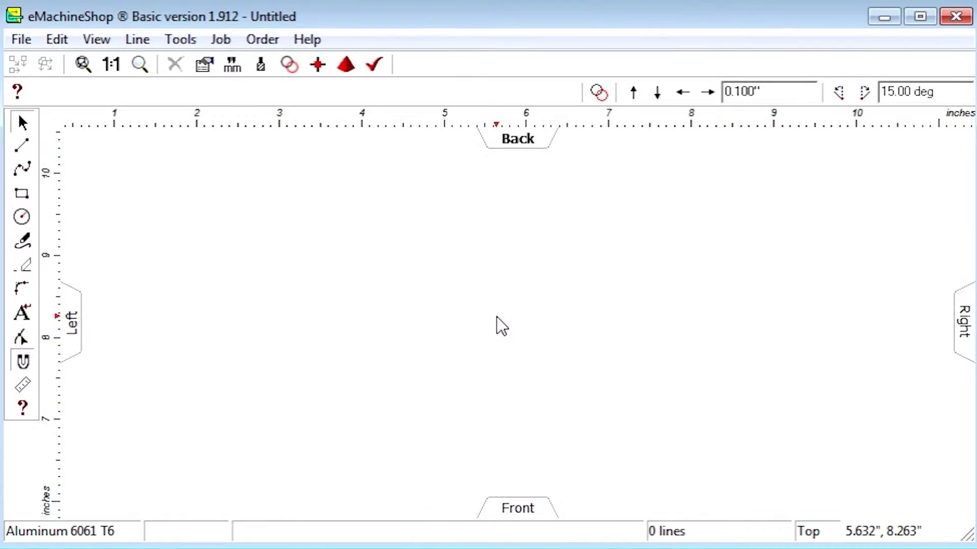
Draw a rectangle for the clamp body and size it to 3.0 x 3.0 inches
click(21, 193)
drag(344, 189, 637, 479)
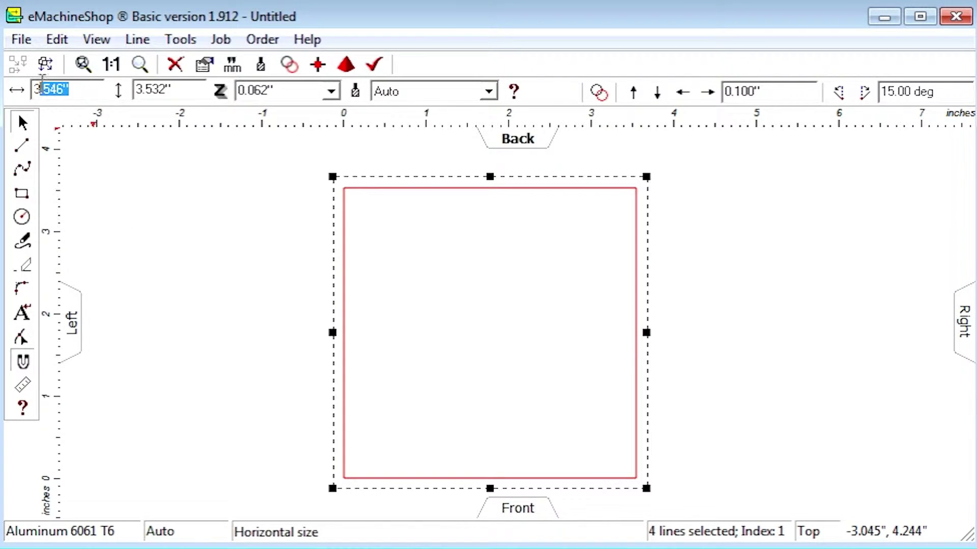
drag(42, 77, 33, 87)
text(3.0)
key(Tab)
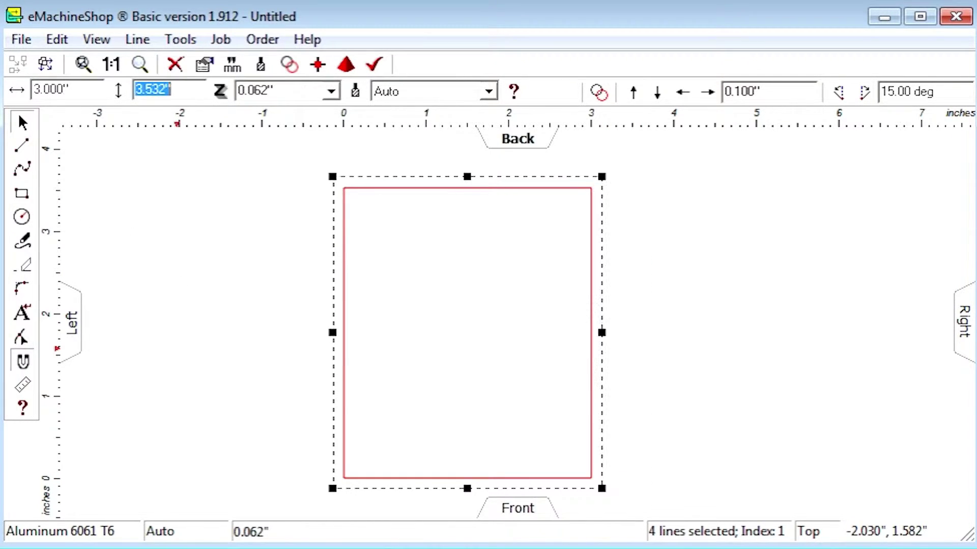
text(3.0)
key(Return)
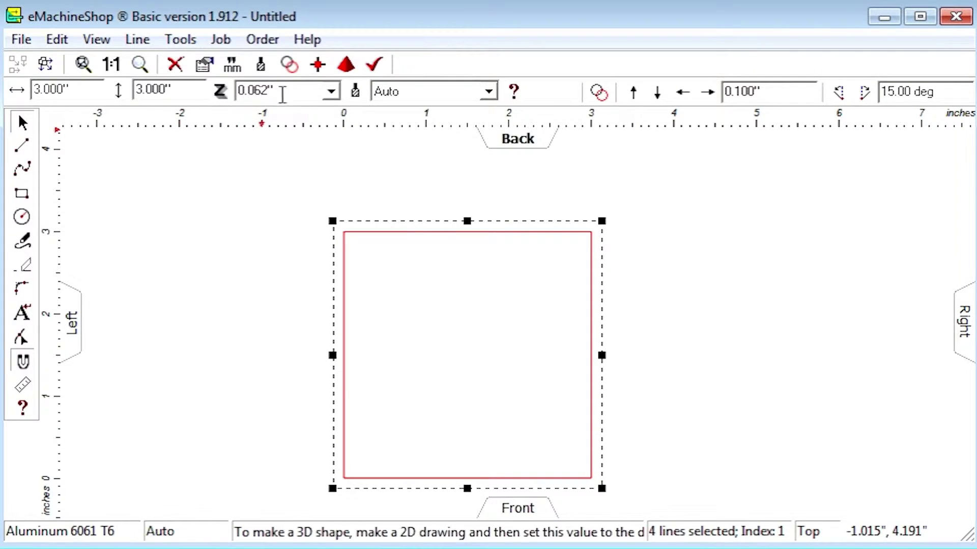
Set the block thickness to 1.0 inch and zoom to fit the square
drag(275, 90, 237, 90)
text(1.0)
key(Return)
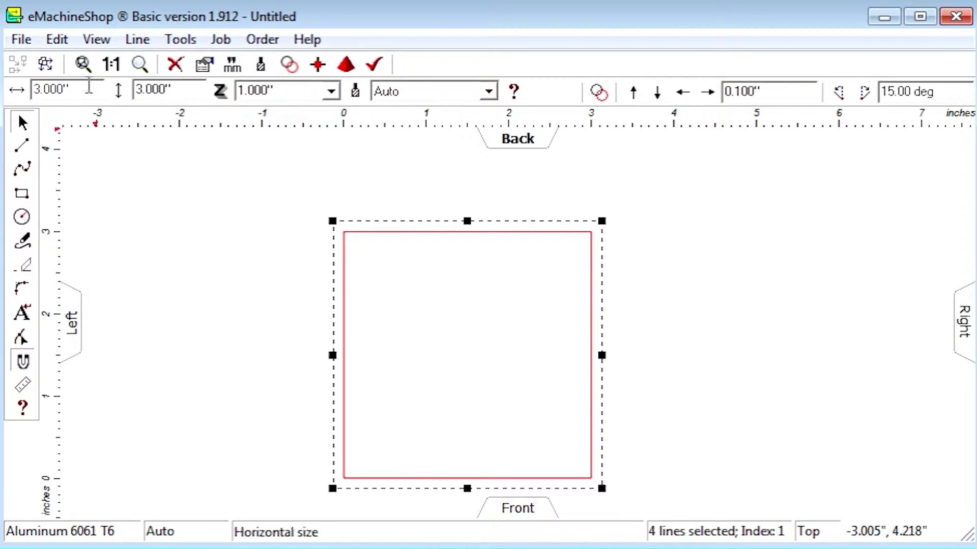
click(83, 65)
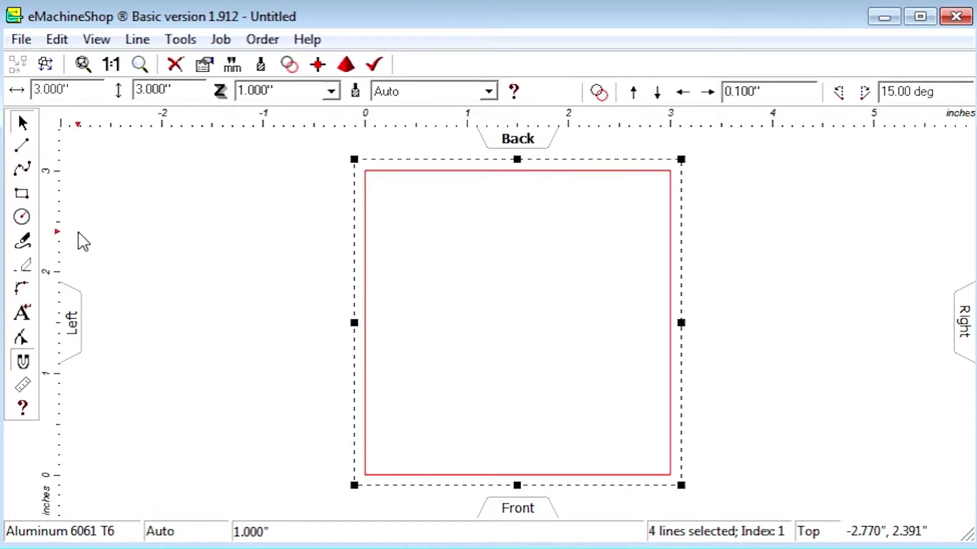
Draw a 2.0 inch diameter bore circle centred in the square
click(22, 217)
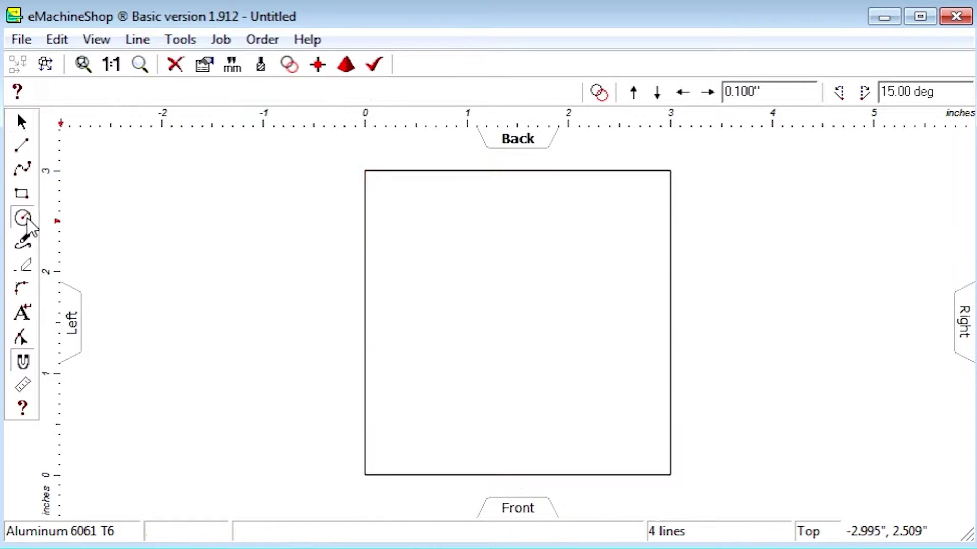
click(518, 323)
click(552, 414)
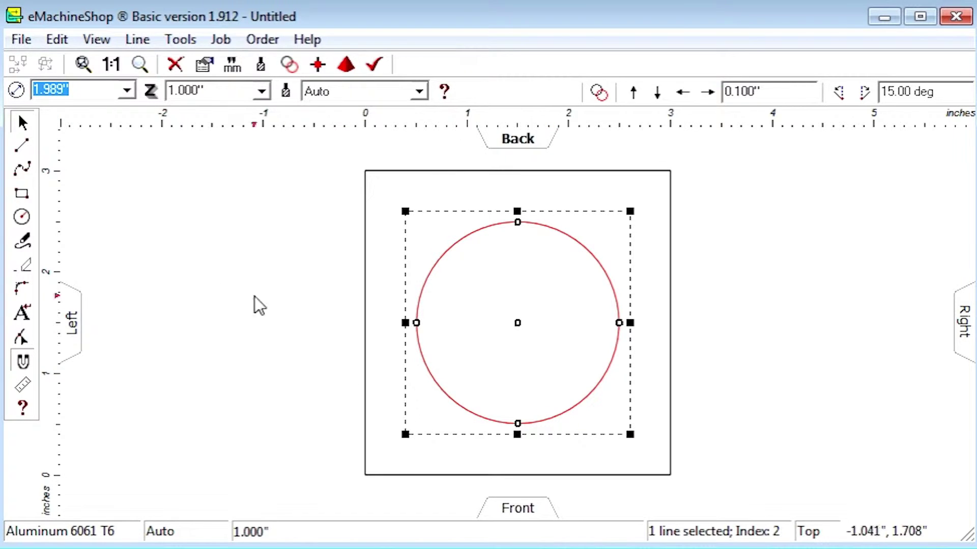
text(2)
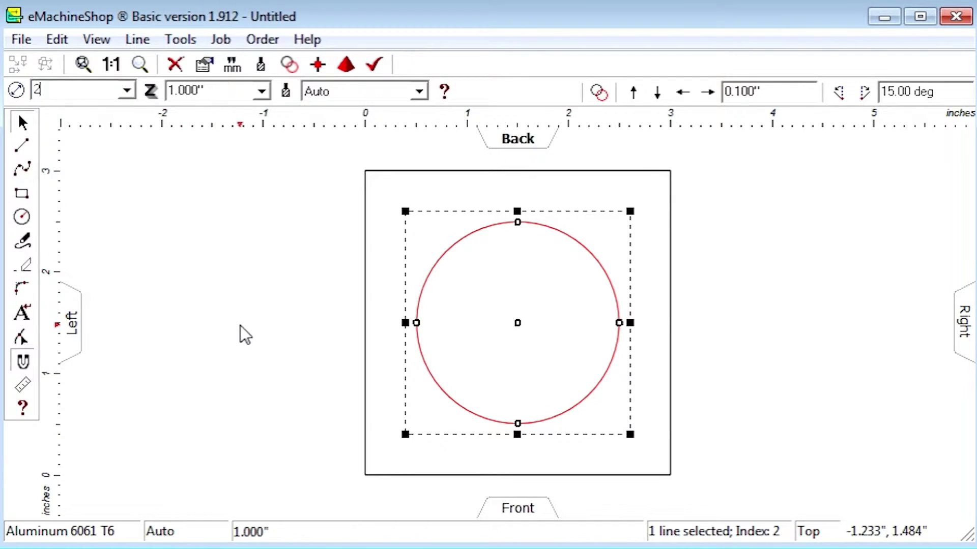
text(.0)
key(Return)
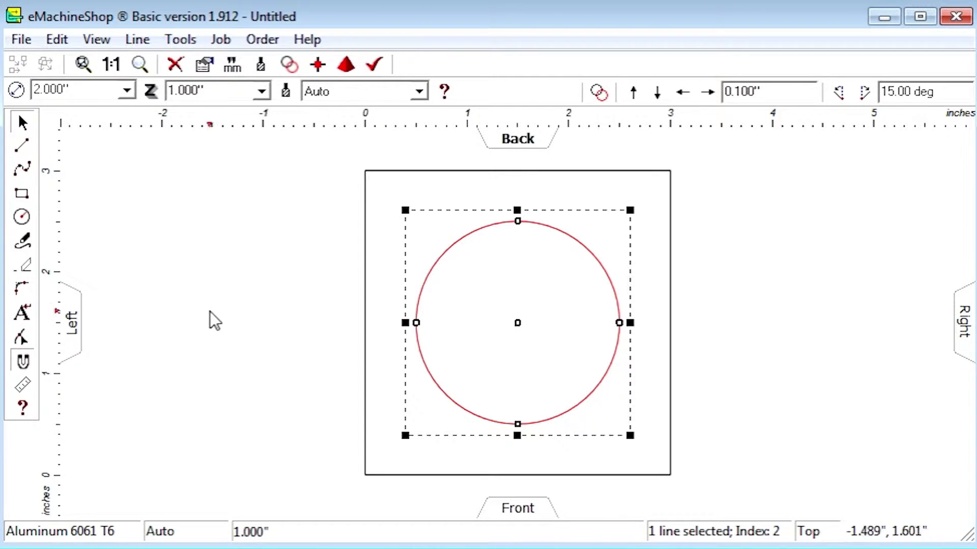
click(22, 194)
Draw a 1.0 x 0.5 inch rectangle and move it onto the square's right edge across the bore
drag(152, 252, 262, 326)
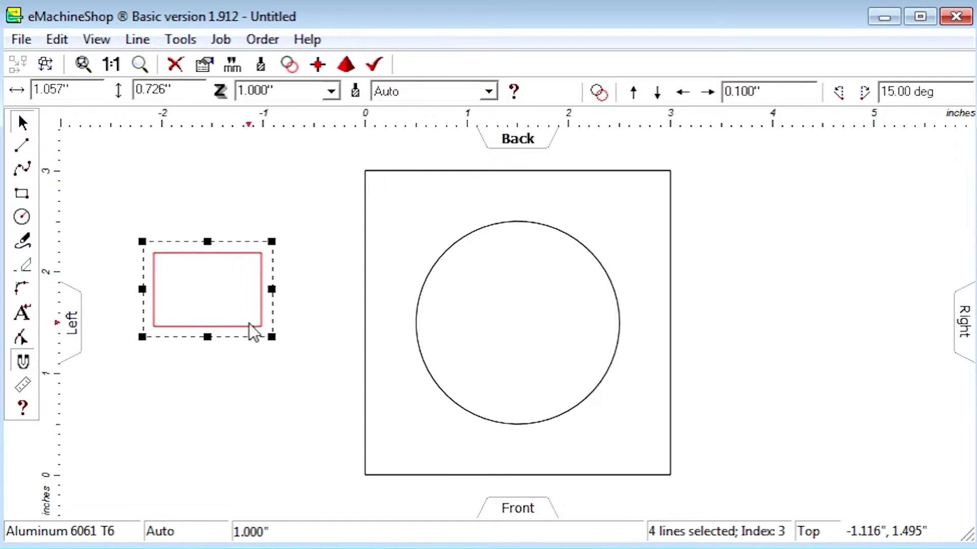
key(Tab)
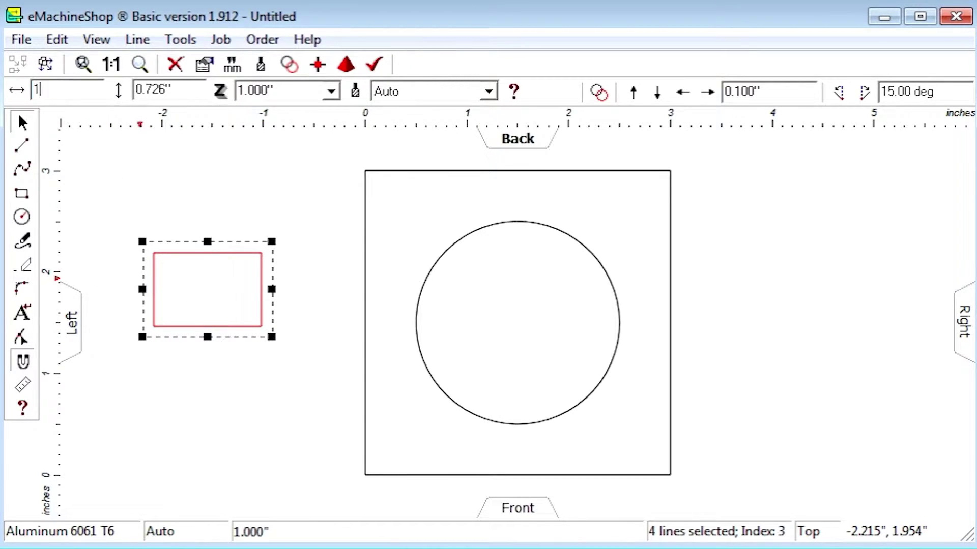
key(Return)
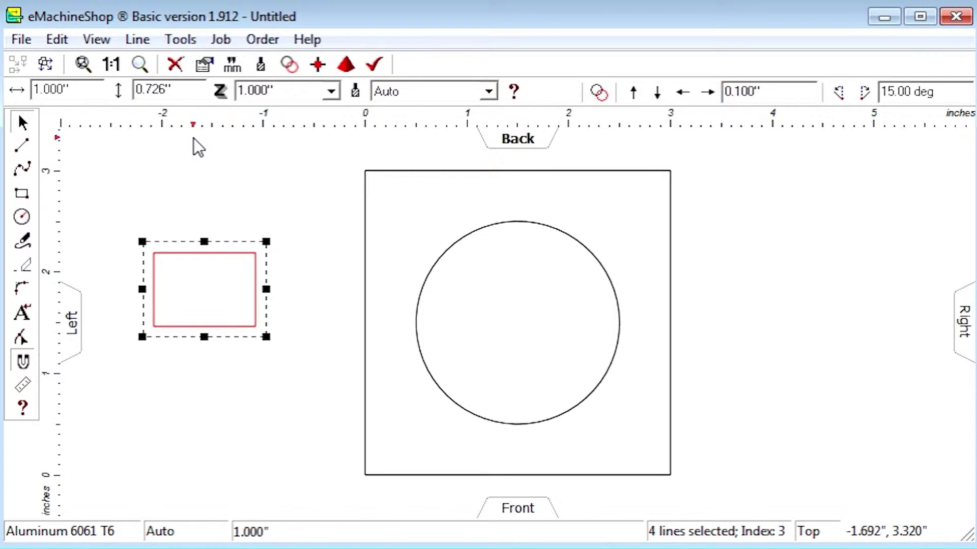
drag(146, 90, 135, 90)
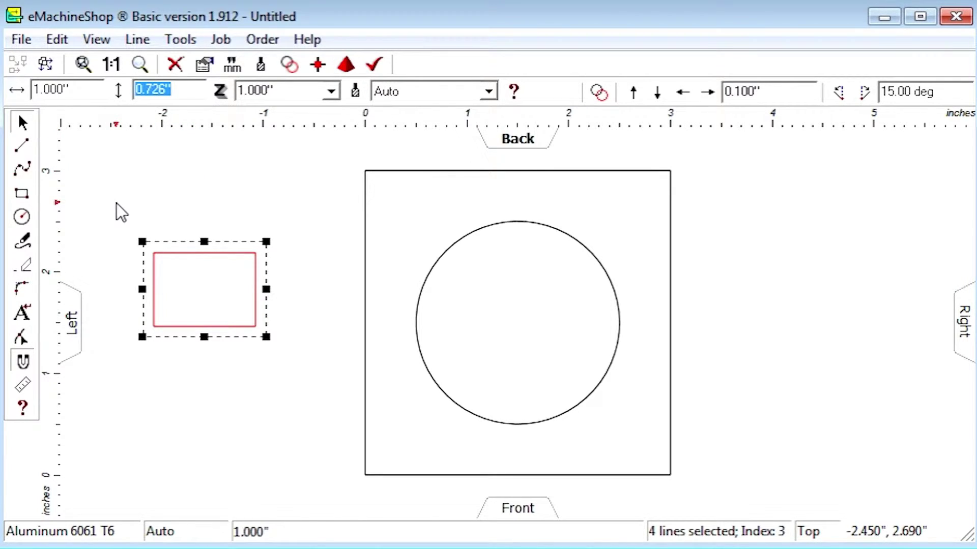
text(0.5)
key(Return)
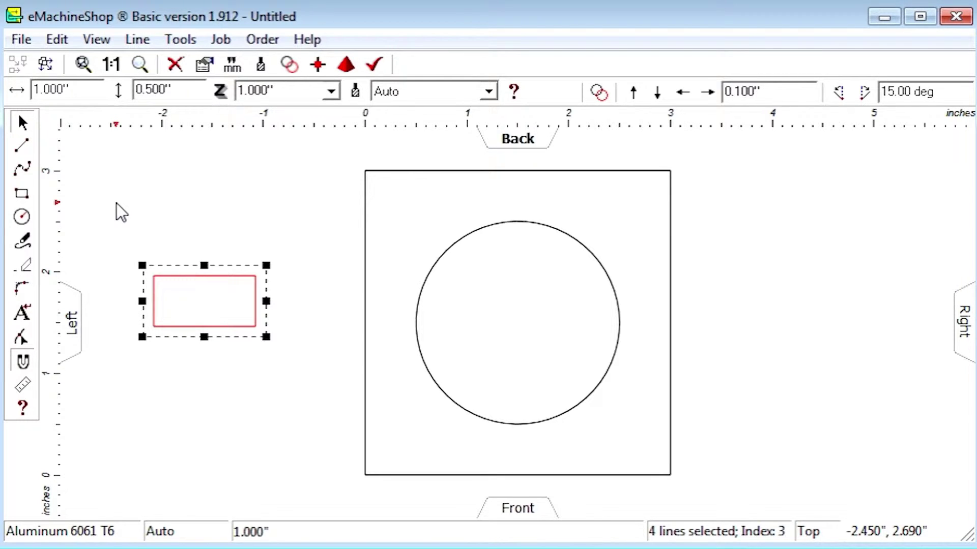
drag(170, 280, 581, 298)
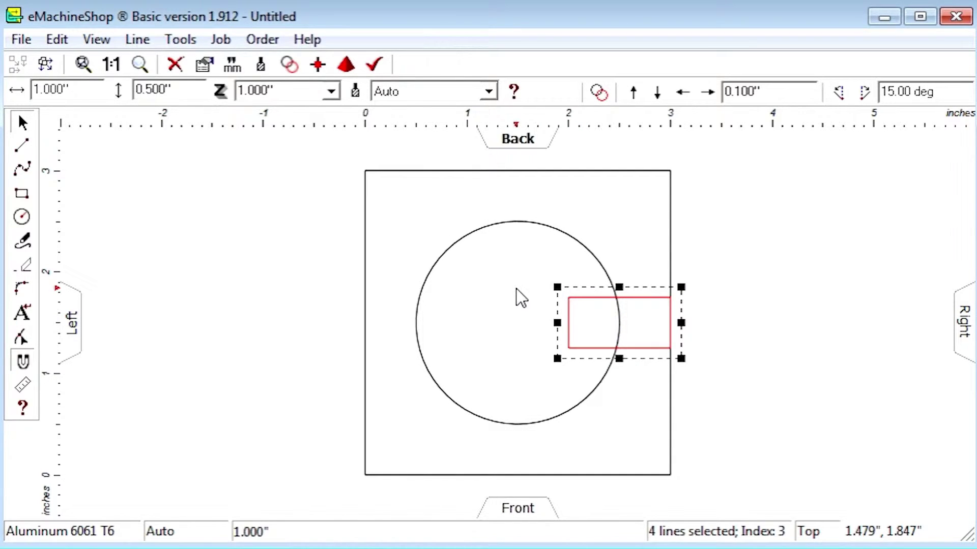
Erase the overlapping rectangle edge, circle arc and square edge to open the slot
click(21, 265)
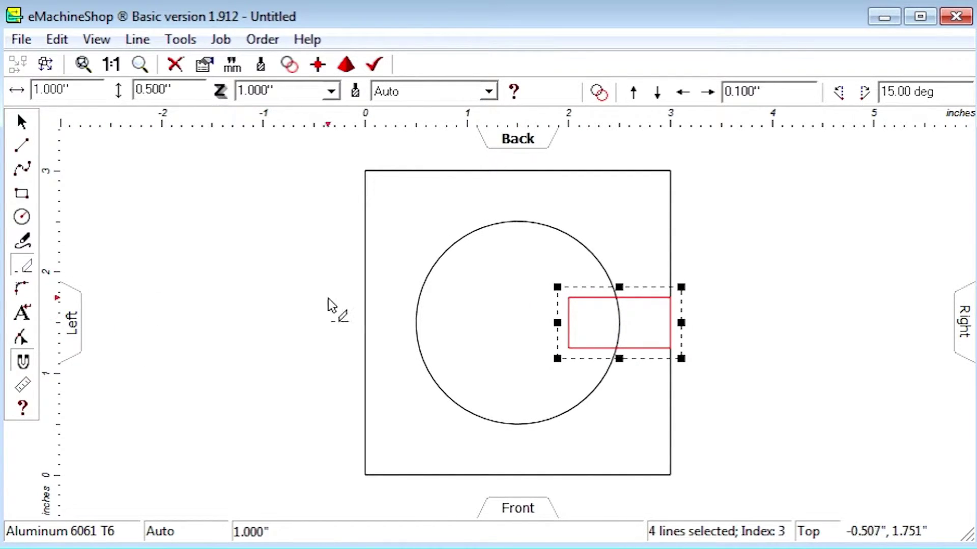
click(593, 298)
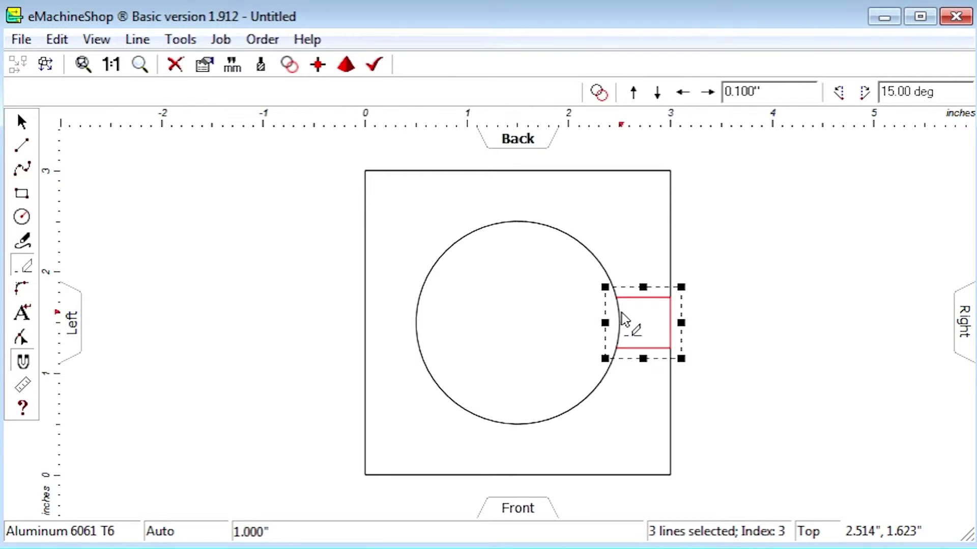
click(619, 310)
click(669, 334)
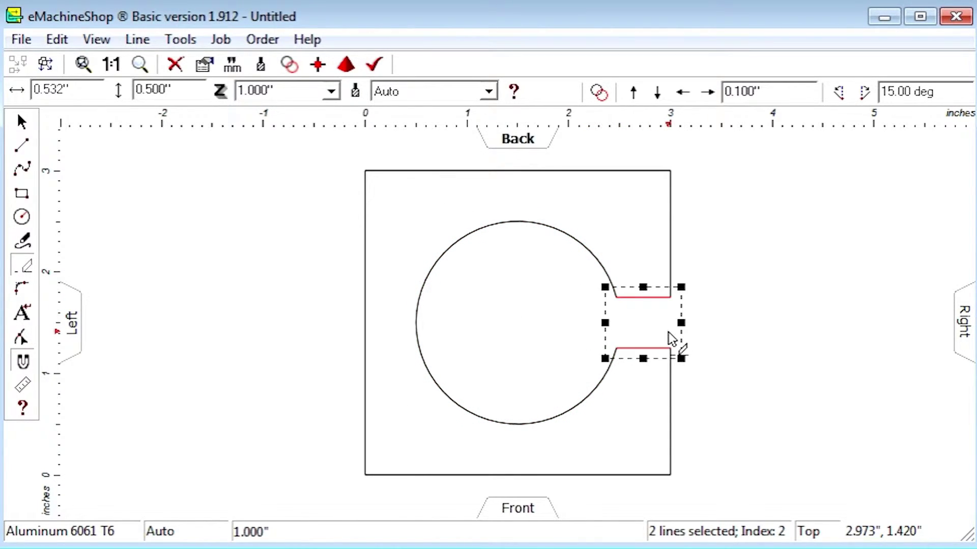
Select all eight lines and group them into one outline
click(57, 40)
click(59, 195)
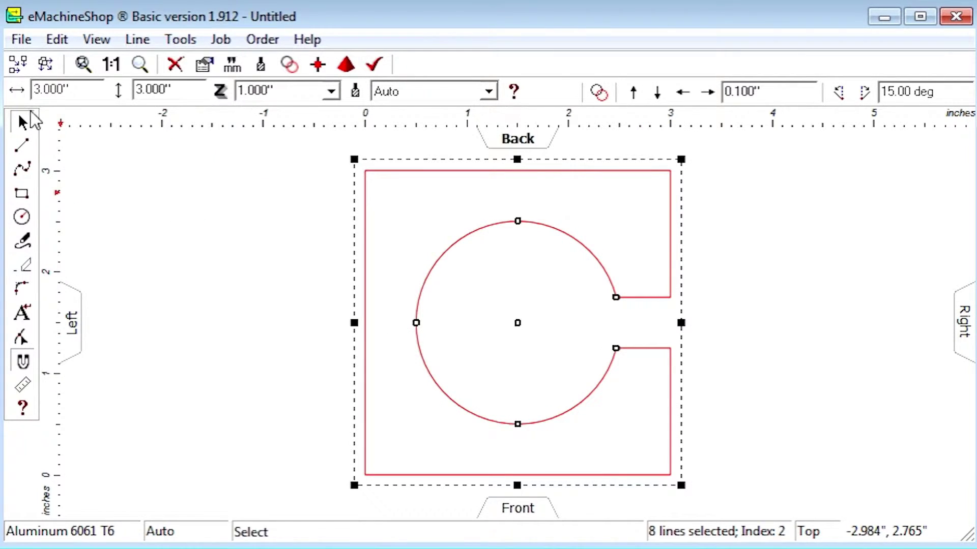
click(18, 66)
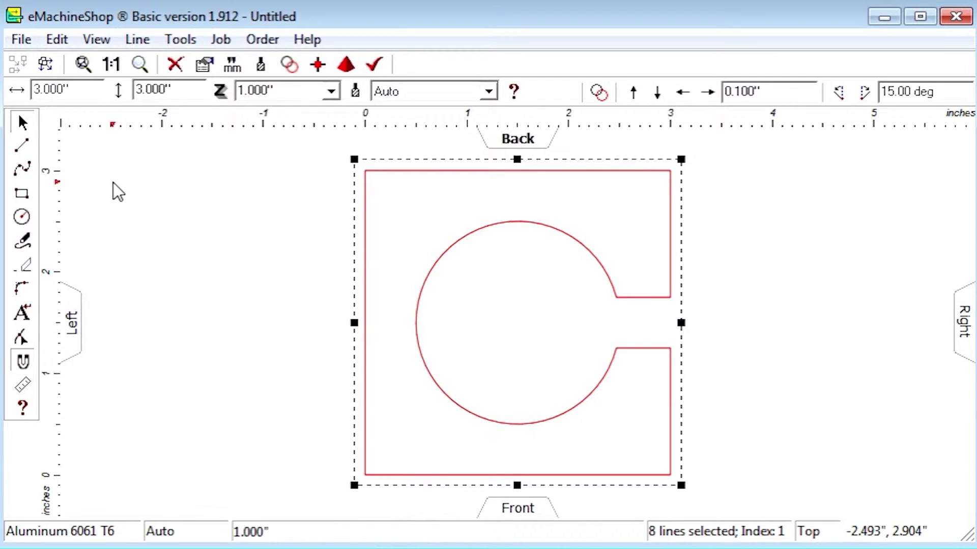
Show the clamp block with its bore and side slot in 3D Preview
click(350, 66)
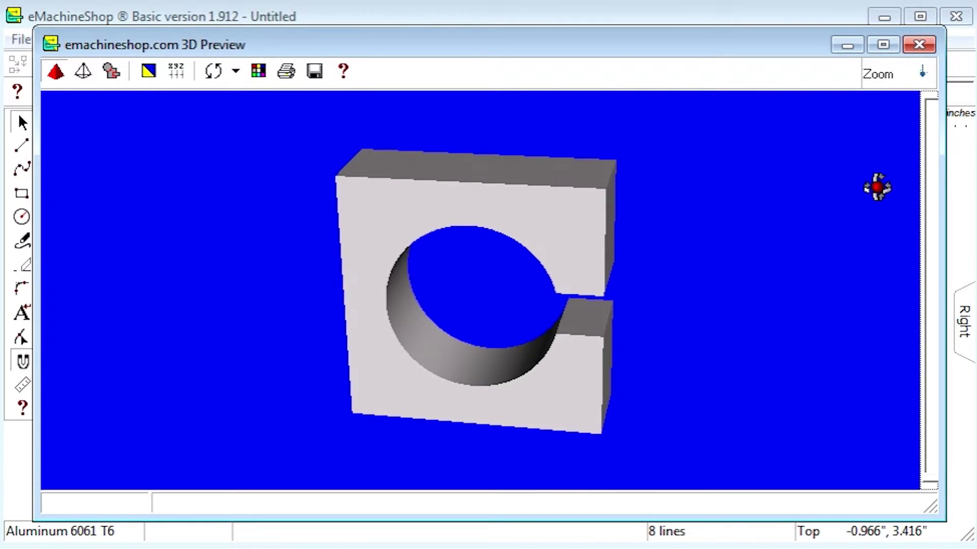
Close the preview and switch to the Back view of the block
click(921, 48)
click(99, 41)
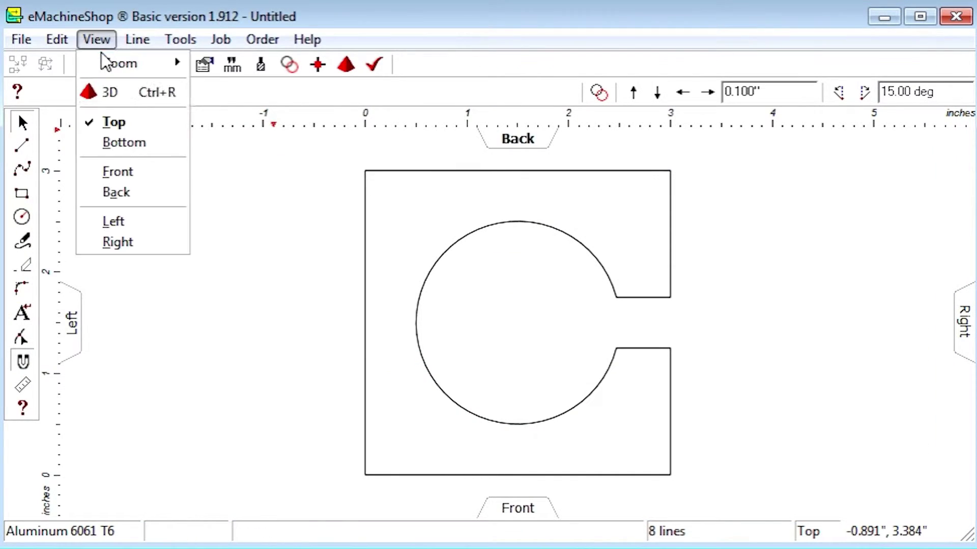
click(104, 193)
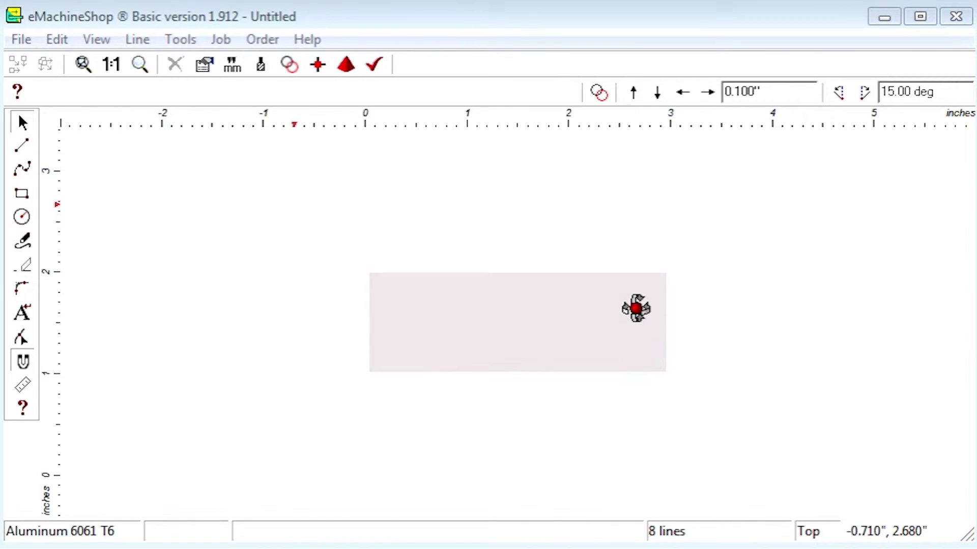
scroll(635, 308, up, 2)
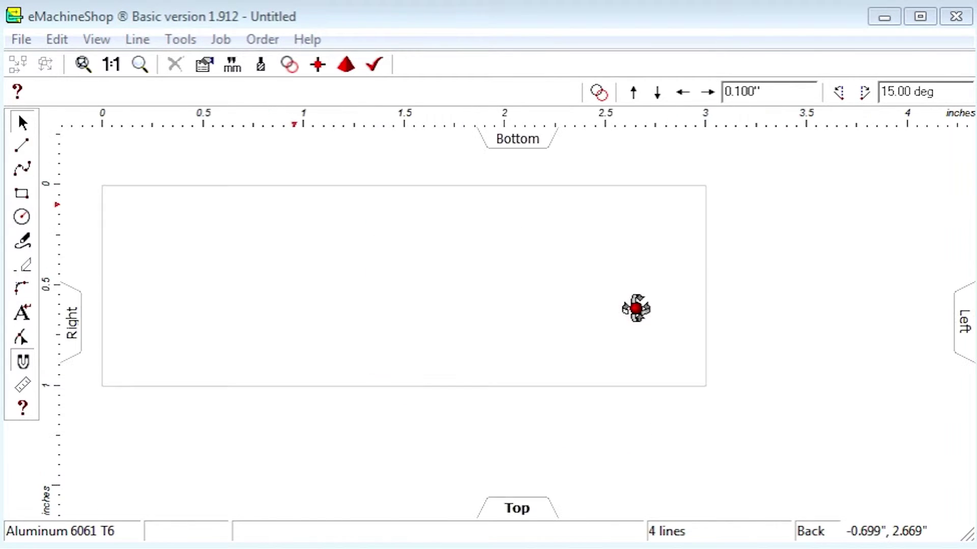
Draw a circle centred on the back face's right edge
click(23, 219)
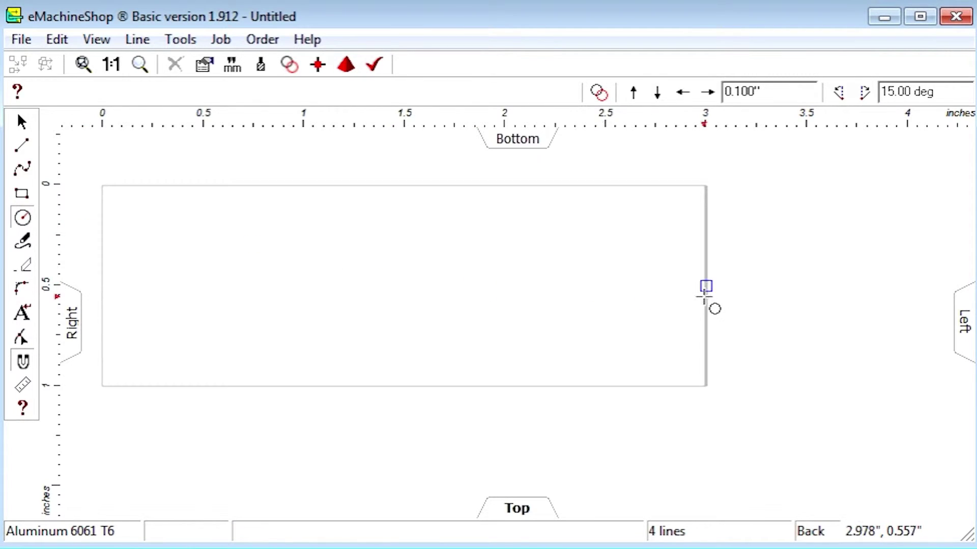
click(711, 283)
drag(711, 282, 701, 320)
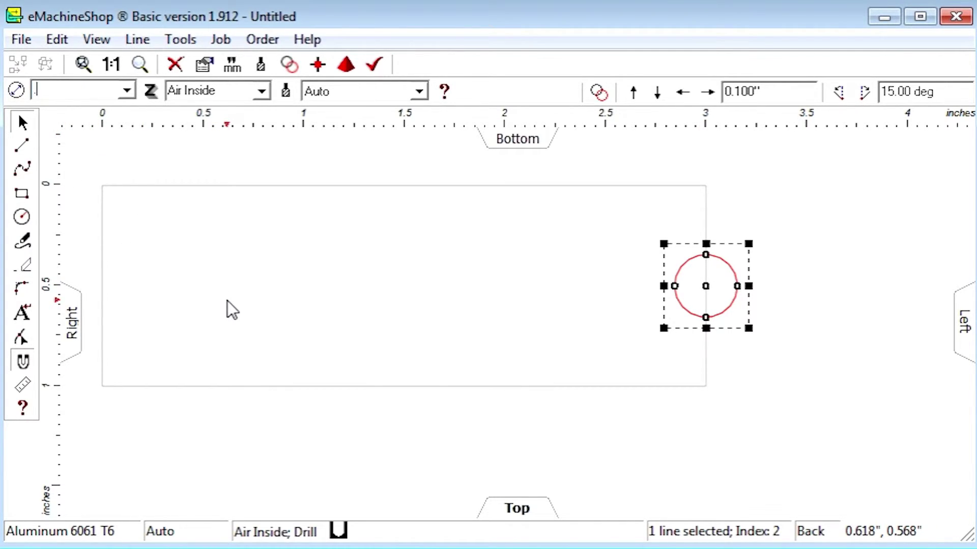
Set the circle's diameter to 0.25 in and the nudge step to 0.1 in
text(.25)
key(Return)
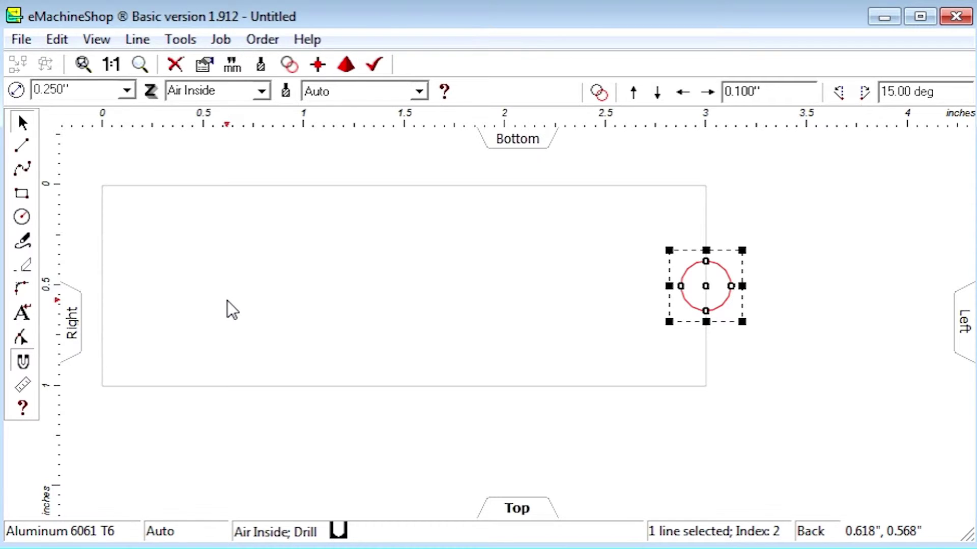
double_click(743, 92)
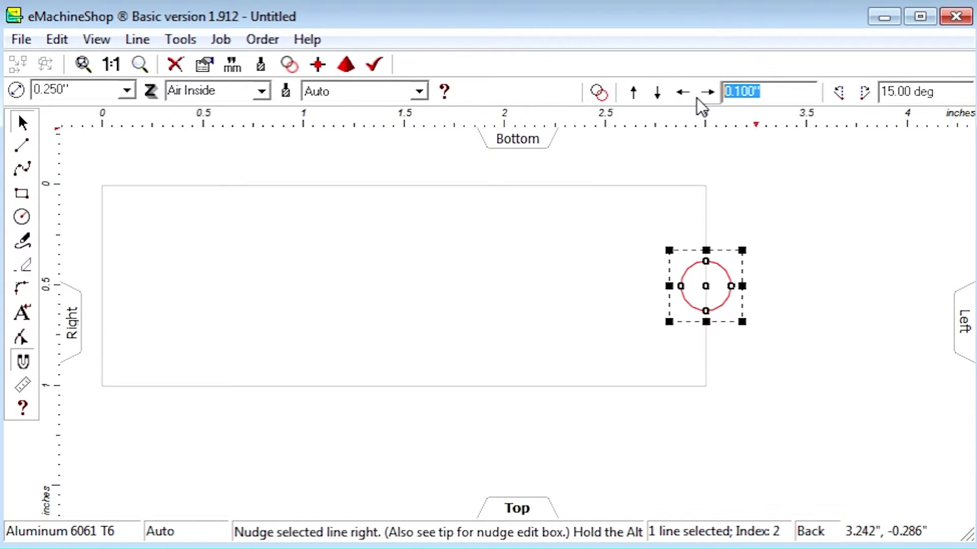
text(.1)
key(Return)
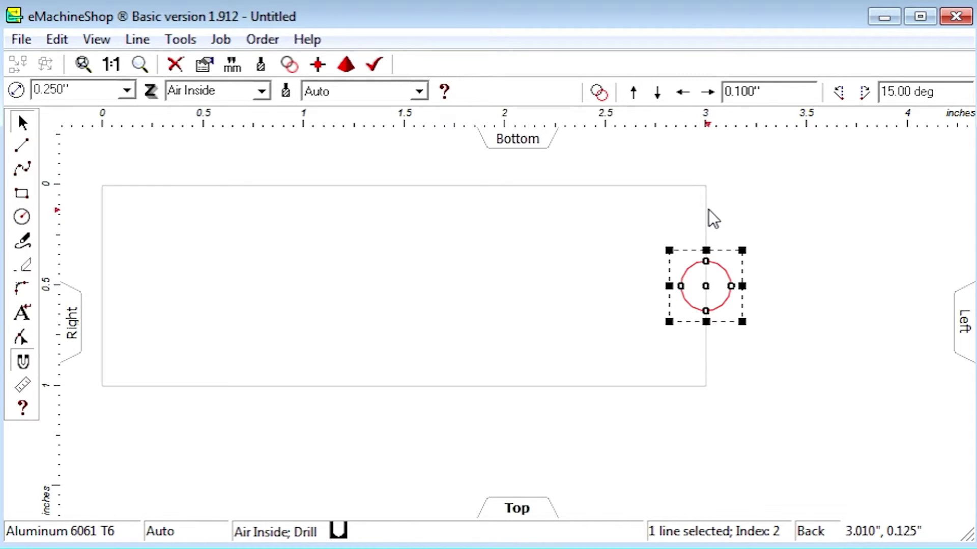
Shift the circle 0.3 in left and set its depth to -1 in
click(683, 92)
click(684, 92)
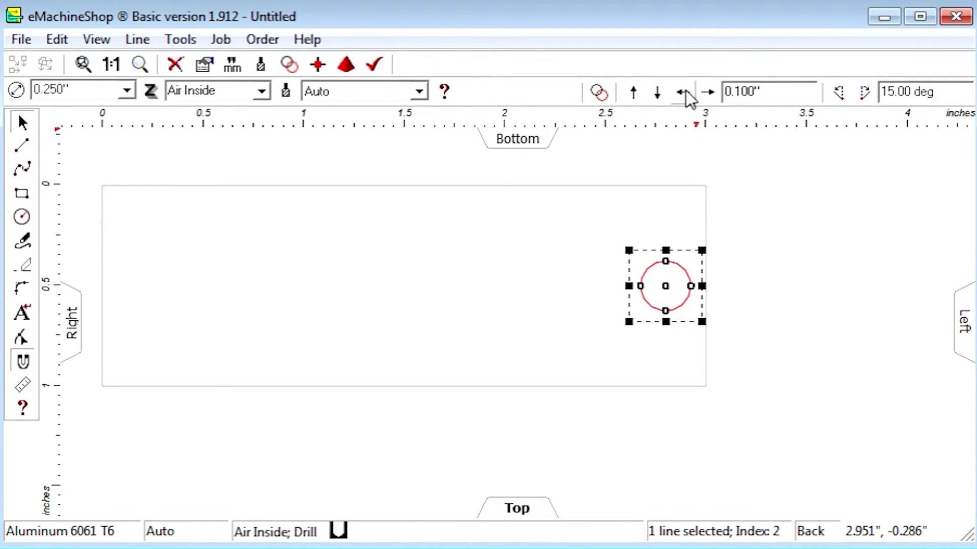
click(684, 92)
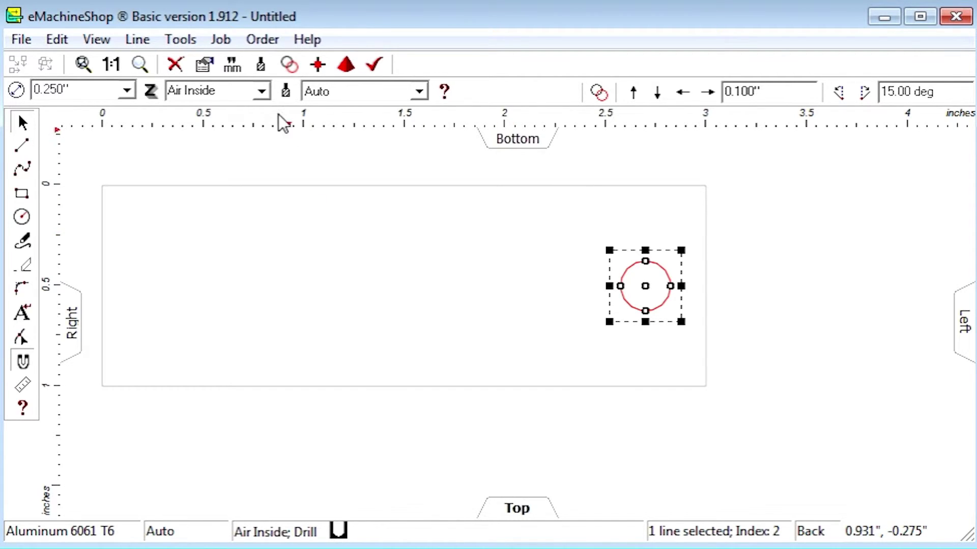
click(236, 91)
key(BackSpace)
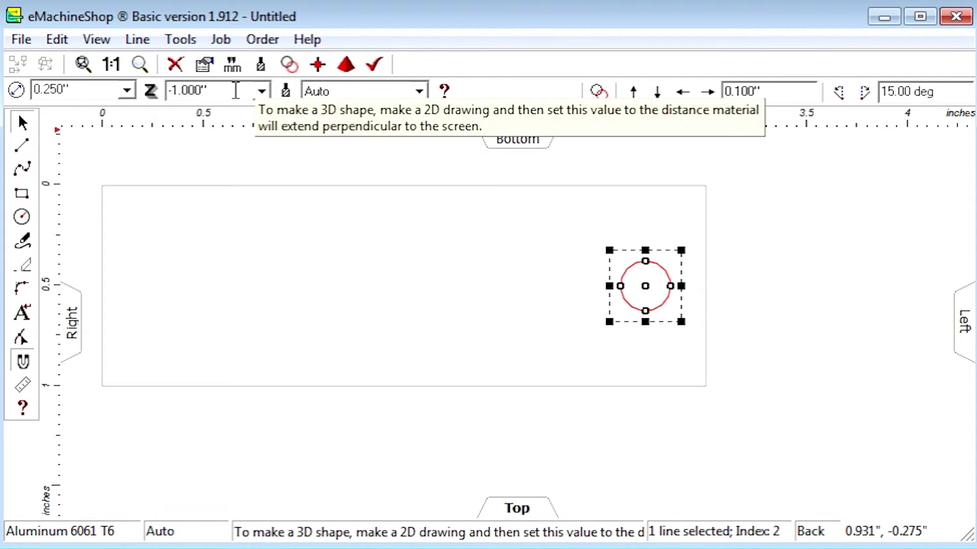
Draw a 0.142 in circle concentric with the hole and set its depth to Air Inside
click(22, 217)
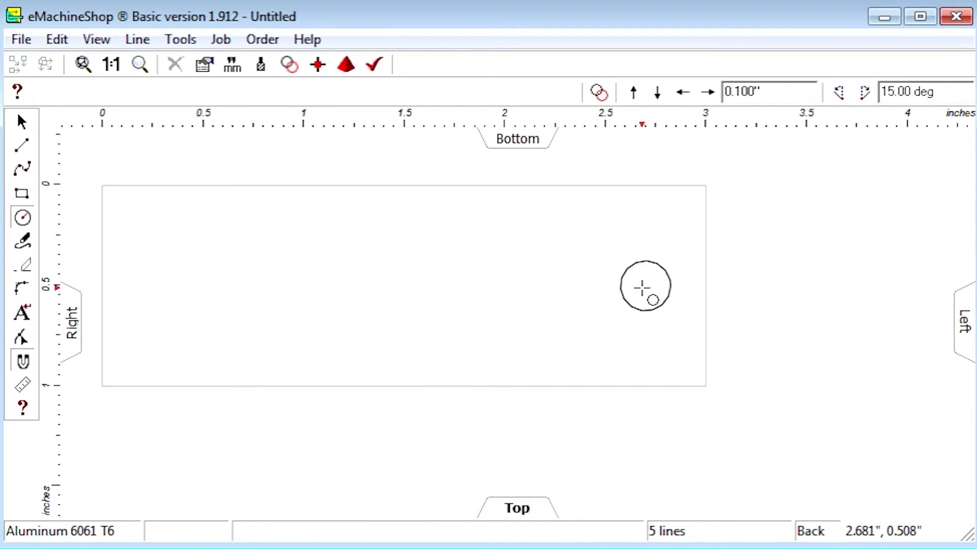
click(644, 286)
click(653, 301)
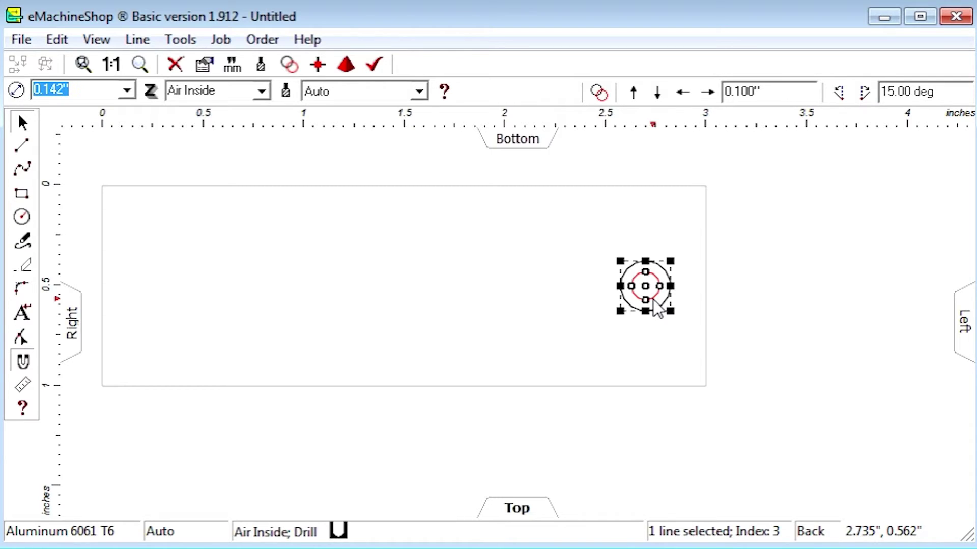
click(261, 91)
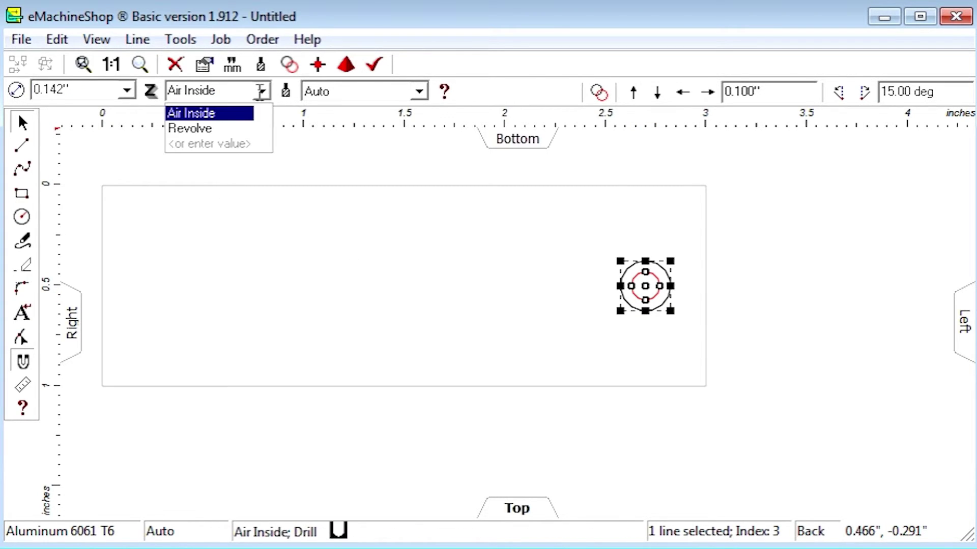
click(227, 113)
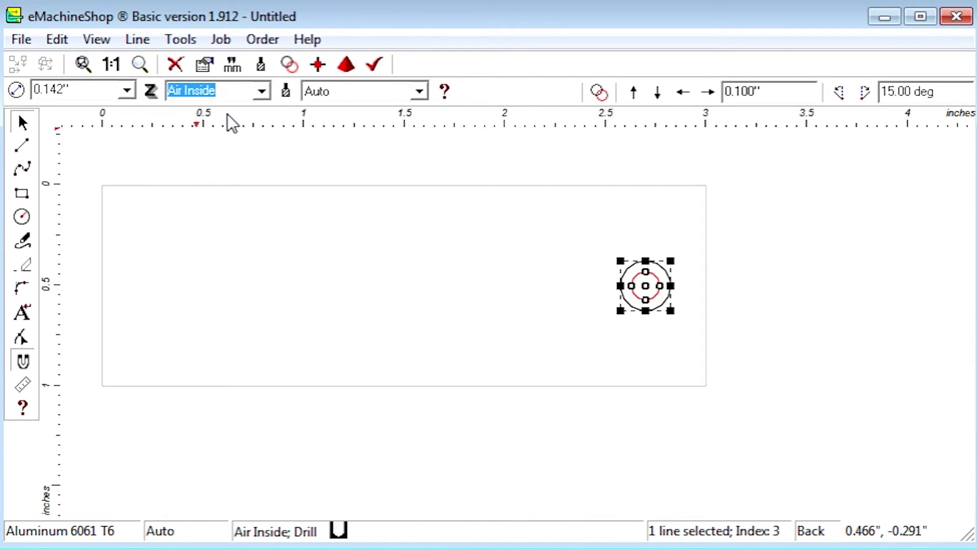
Assign Thread & Tap with a 1/4-20 UNC internal thread to the inner circle
click(266, 71)
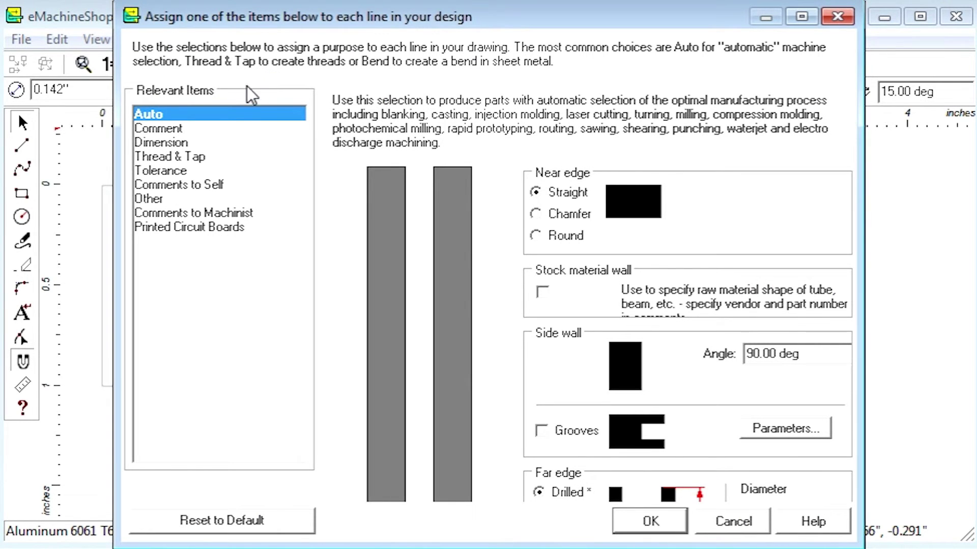
click(194, 156)
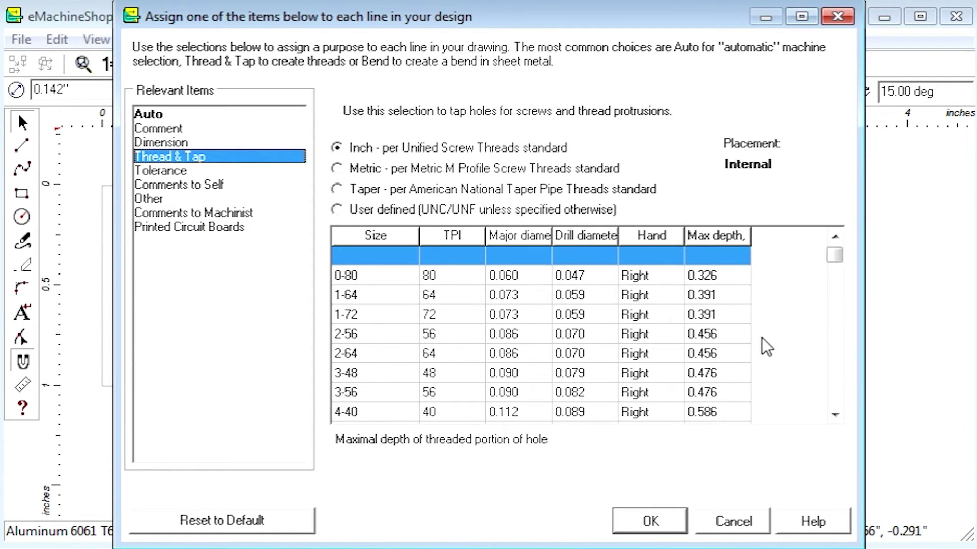
click(830, 392)
click(830, 392)
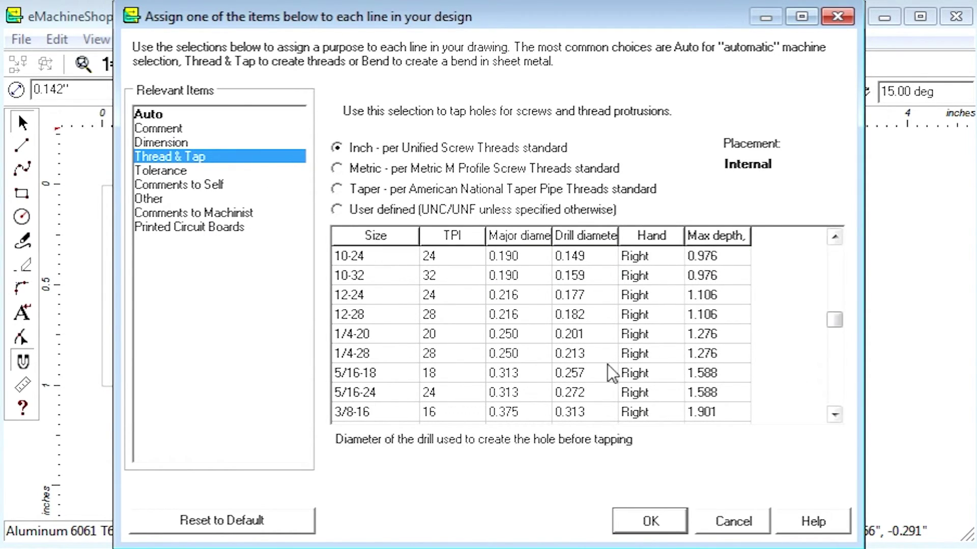
click(431, 335)
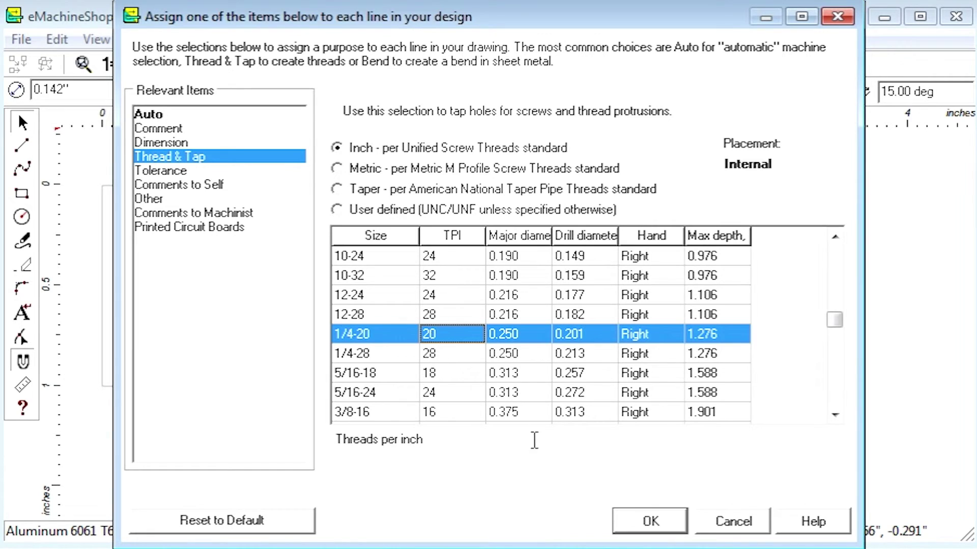
click(630, 531)
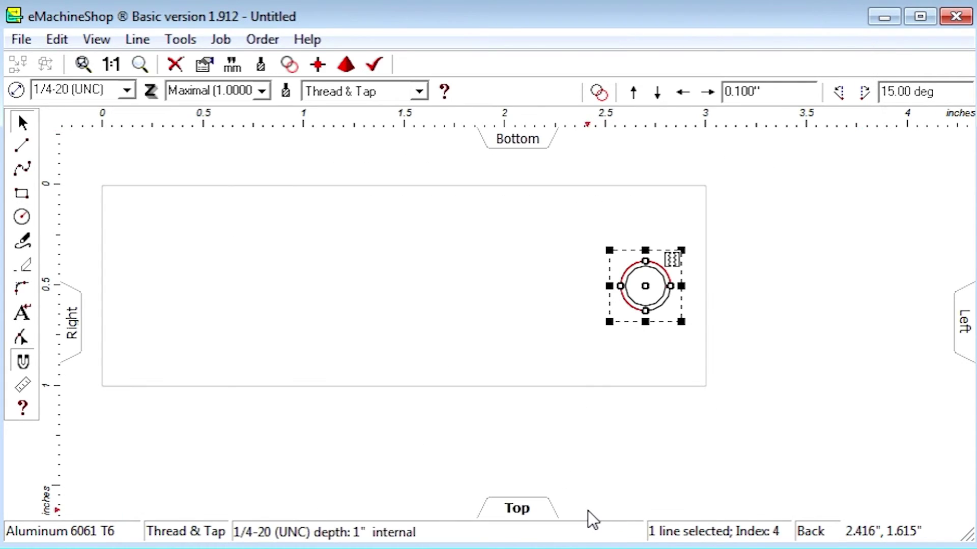
Open an enlarged 3D preview and tilt the part to show the threaded hole
click(347, 70)
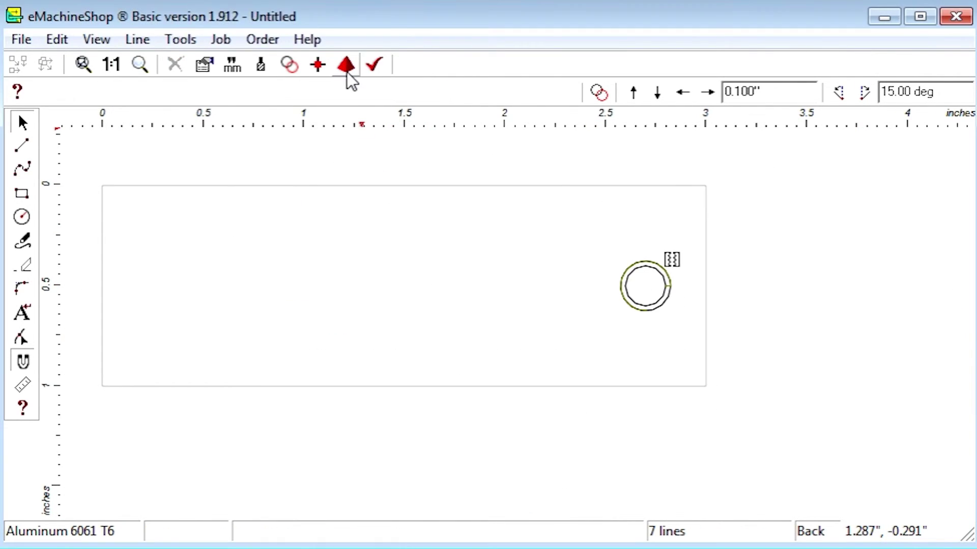
drag(403, 80, 416, 37)
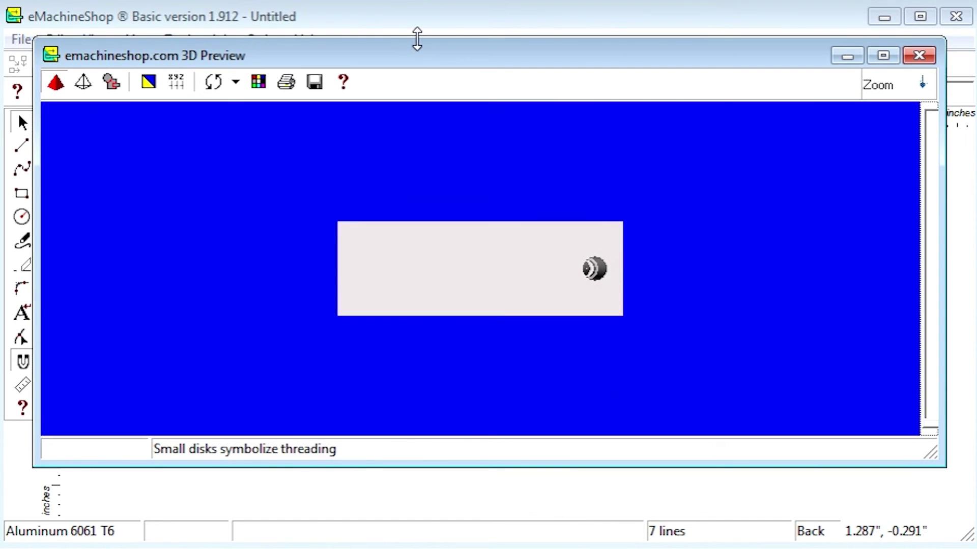
drag(427, 288, 478, 341)
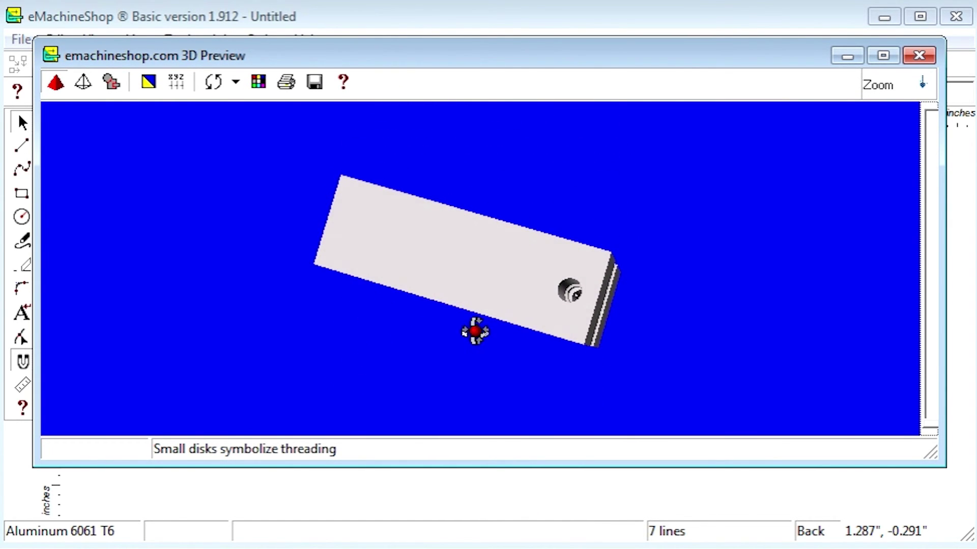